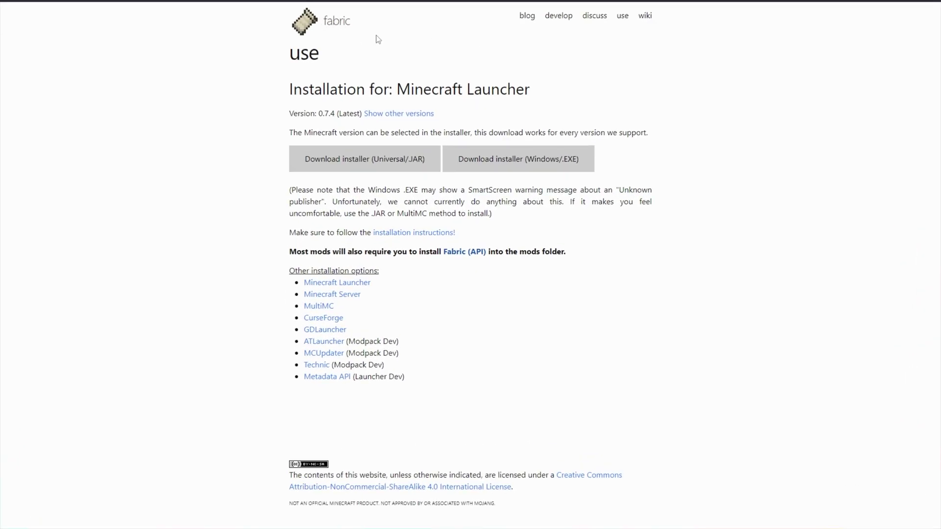
Download the Windows .EXE version of the Fabric installer and run the downloaded file
{"action": "left_click", "coordinate": [533, 169]}
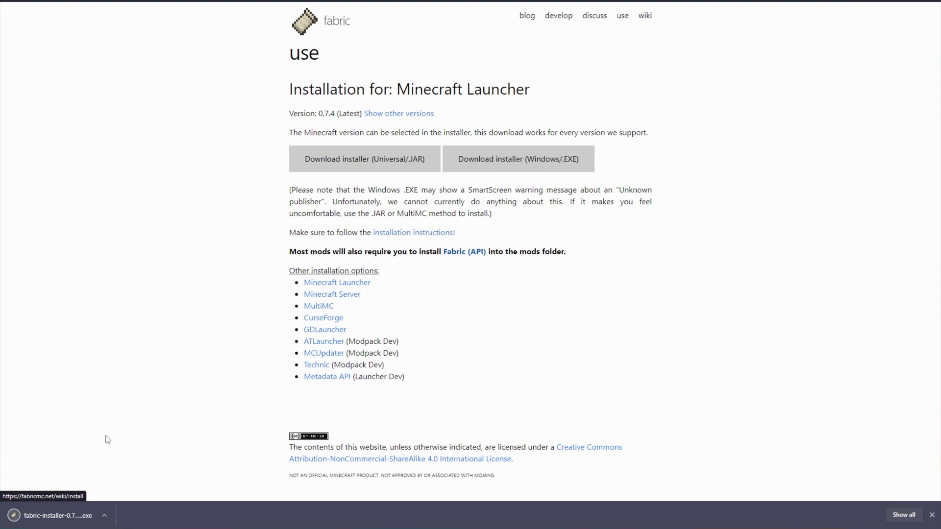
{"action": "left_click", "coordinate": [52, 524]}
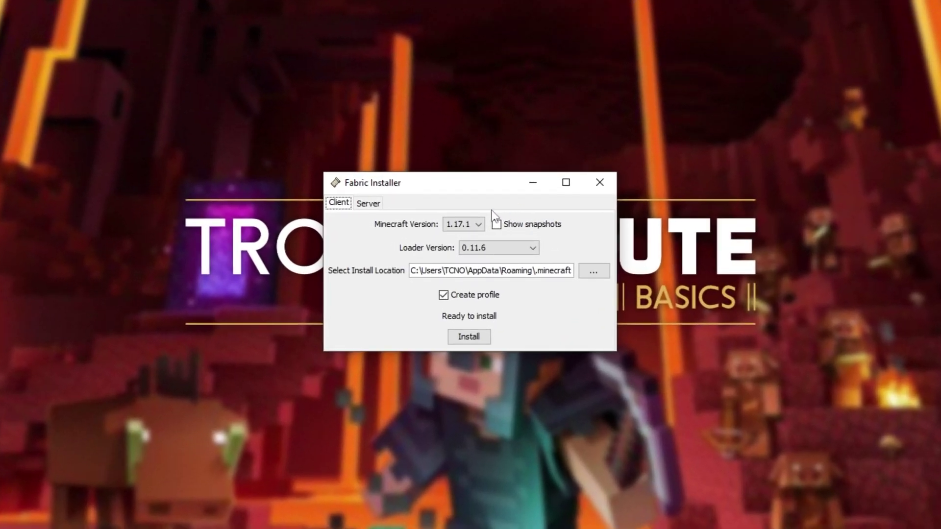
Install the Fabric client for Minecraft version 1.17.1 with loader version 0.11.6, keeping profile creation enabled
{"action": "left_click", "coordinate": [471, 227]}
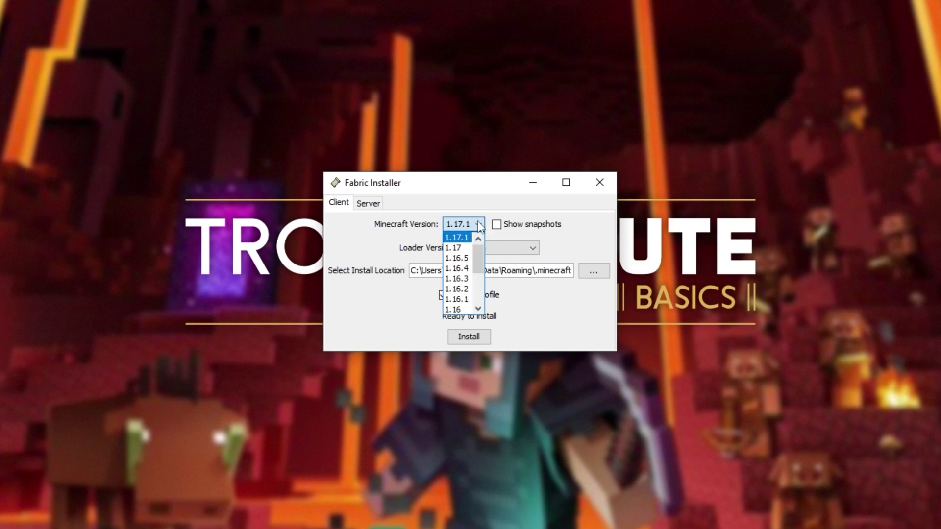
{"action": "left_click", "coordinate": [461, 227]}
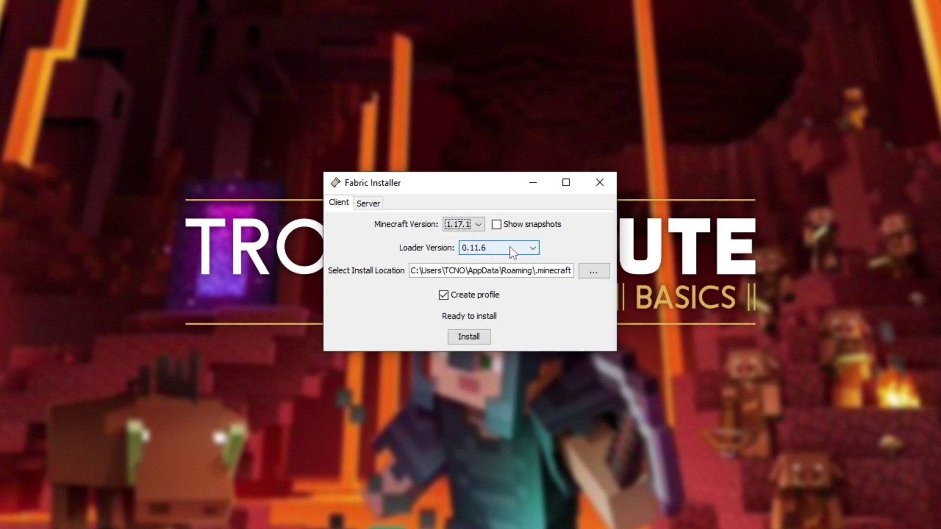
{"action": "left_click", "coordinate": [492, 250]}
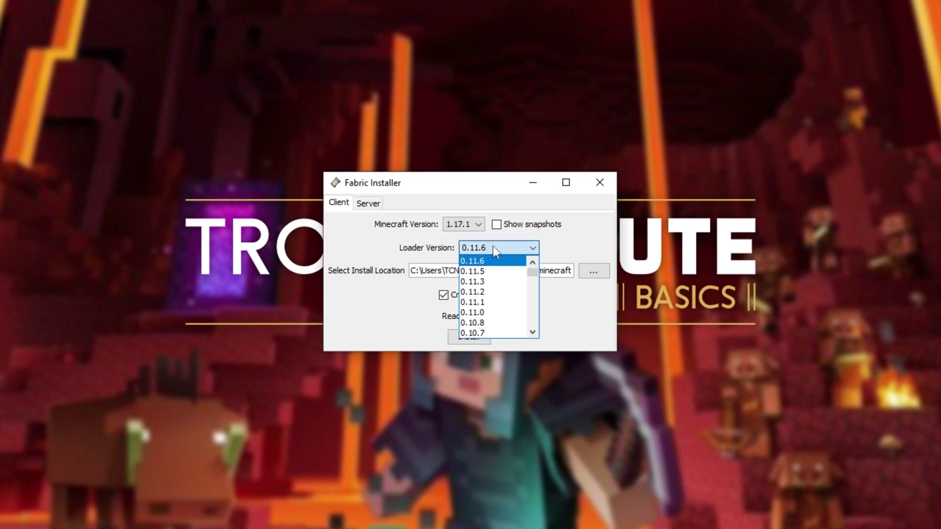
{"action": "left_click", "coordinate": [491, 246]}
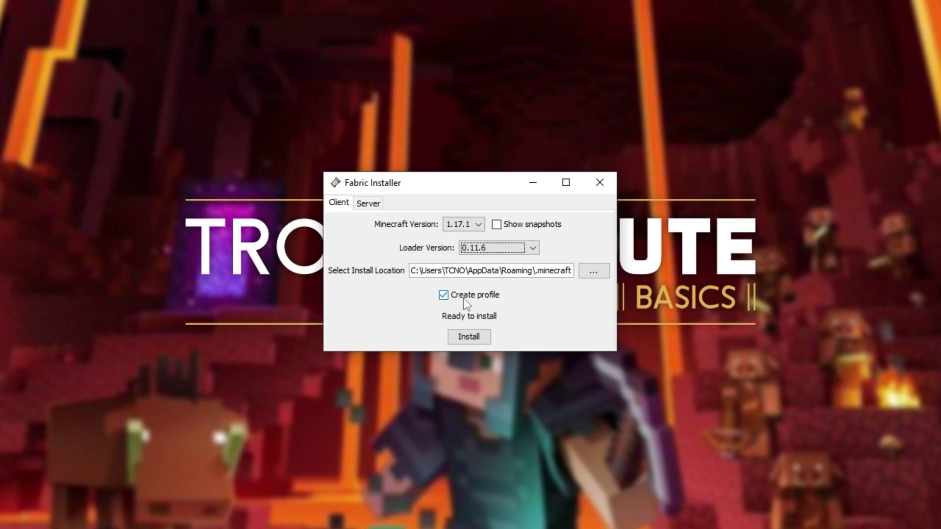
{"action": "left_click", "coordinate": [466, 336]}
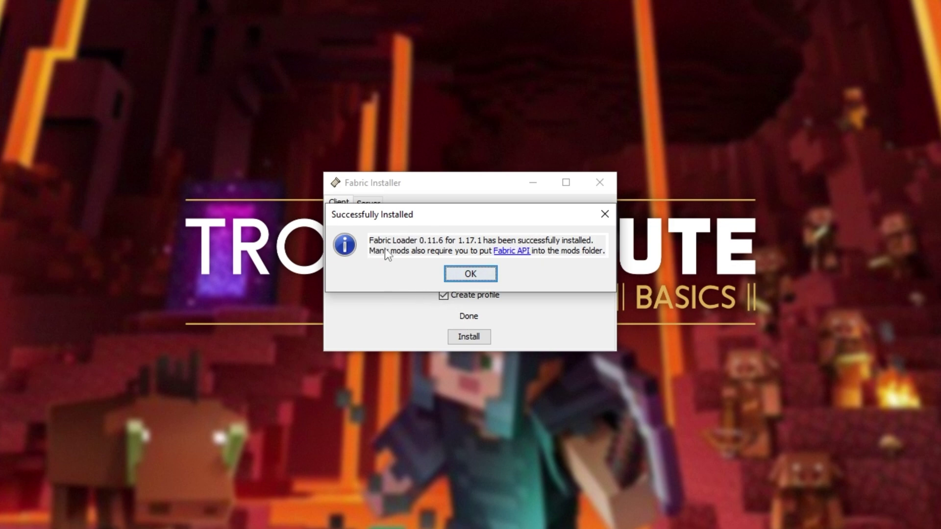
Follow the installer's Fabric API link, dismiss the success message and download Fabric API 0.40.1 for Minecraft 1.17.1
{"action": "left_click", "coordinate": [515, 252]}
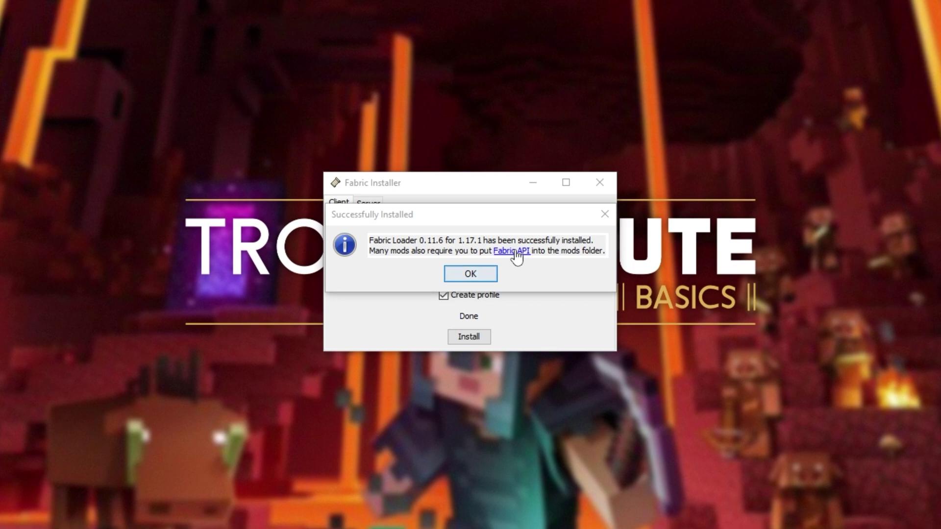
{"action": "left_click", "coordinate": [470, 275]}
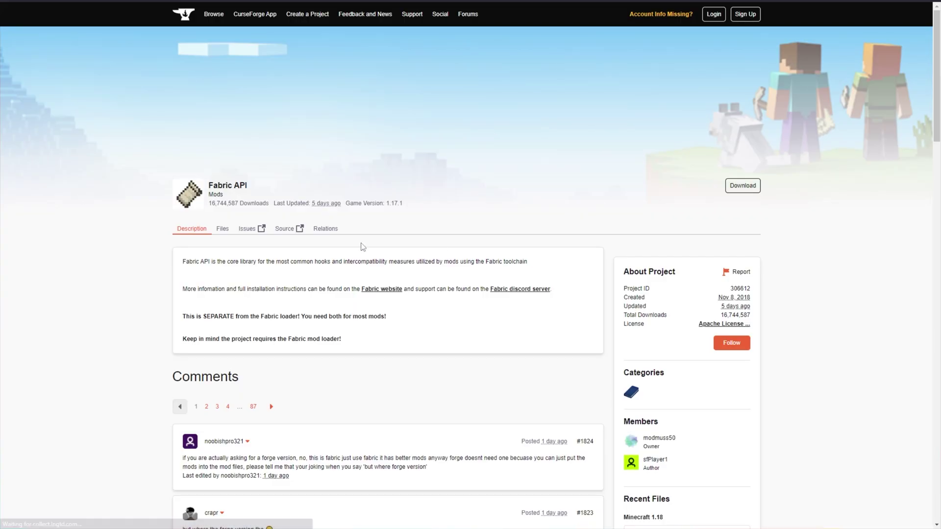
{"action": "scroll", "coordinate": [466, 129], "scroll_direction": "down", "scroll_amount": 8}
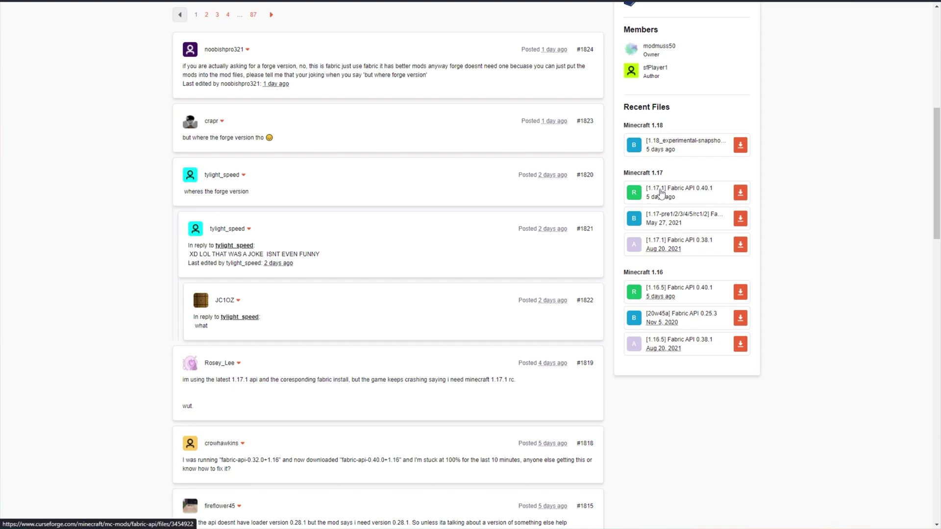
{"action": "left_click", "coordinate": [743, 195]}
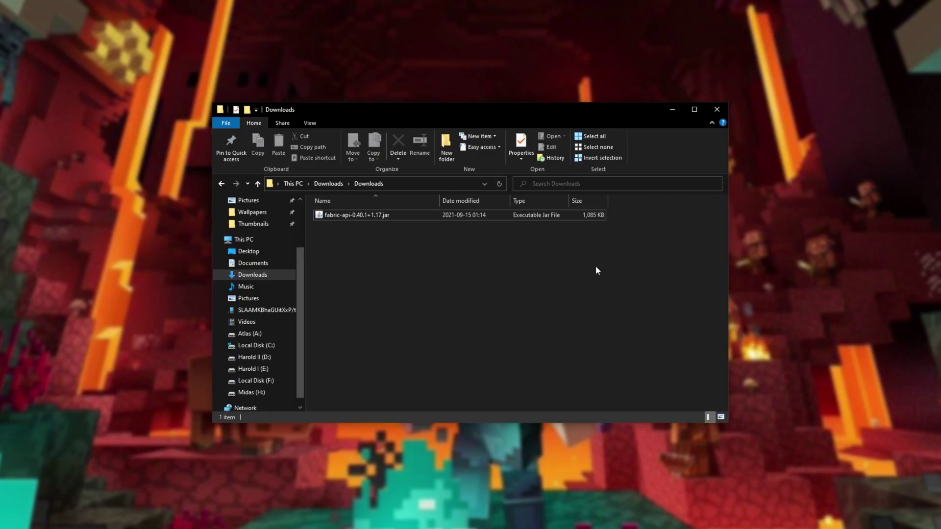
Put the file fabric-api-0.40.1+1.17.jar from the Downloads folder on the clipboard
{"action": "left_click_drag", "start_coordinate": [427, 308], "coordinate": [397, 209]}
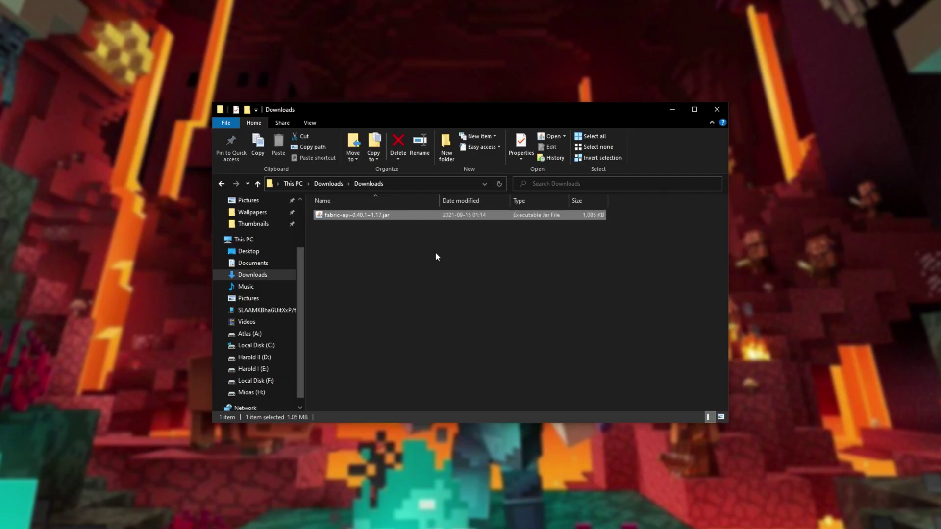
{"action": "right_click", "coordinate": [441, 222]}
{"action": "left_click", "coordinate": [470, 416]}
Go to %AppData%, open the mods folder inside .minecraft and paste the Fabric API file there
{"action": "left_click", "coordinate": [420, 183]}
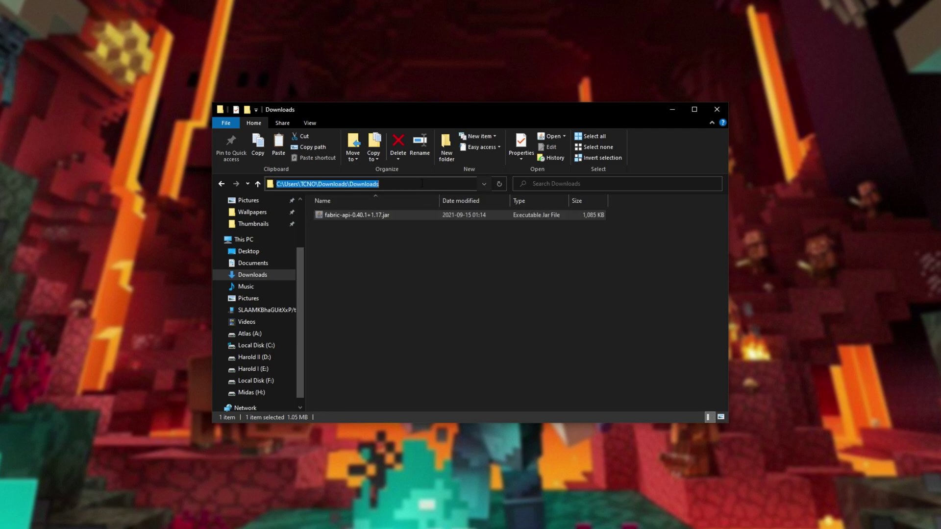
{"action": "type", "text": "%AppData%"}
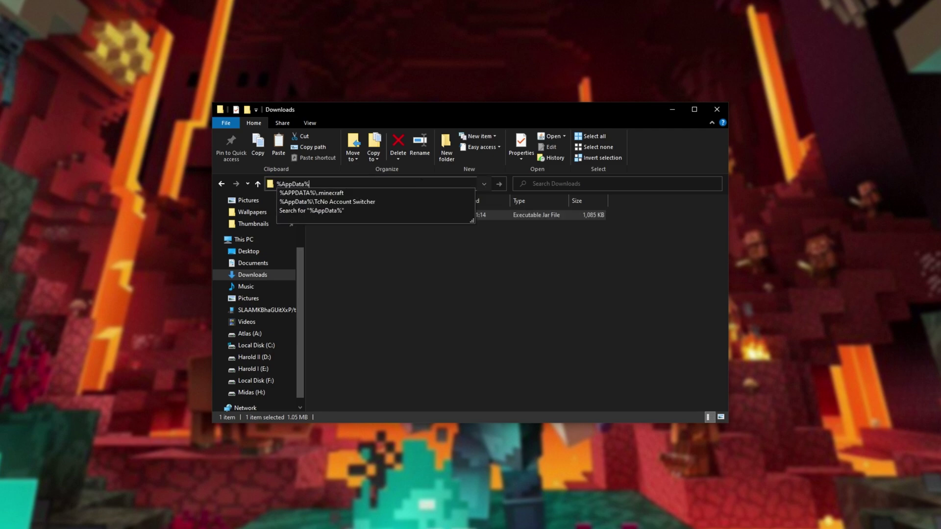
{"action": "key", "text": "Return"}
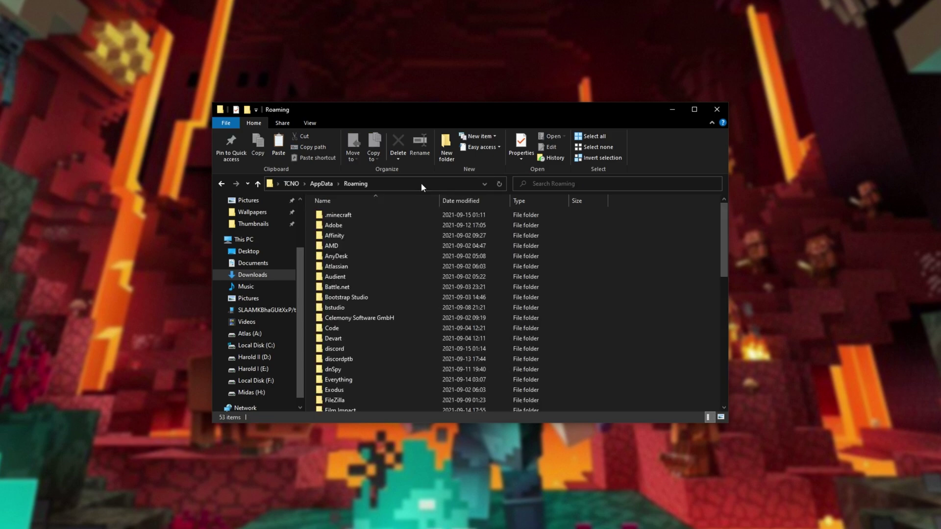
{"action": "double_click", "coordinate": [414, 215]}
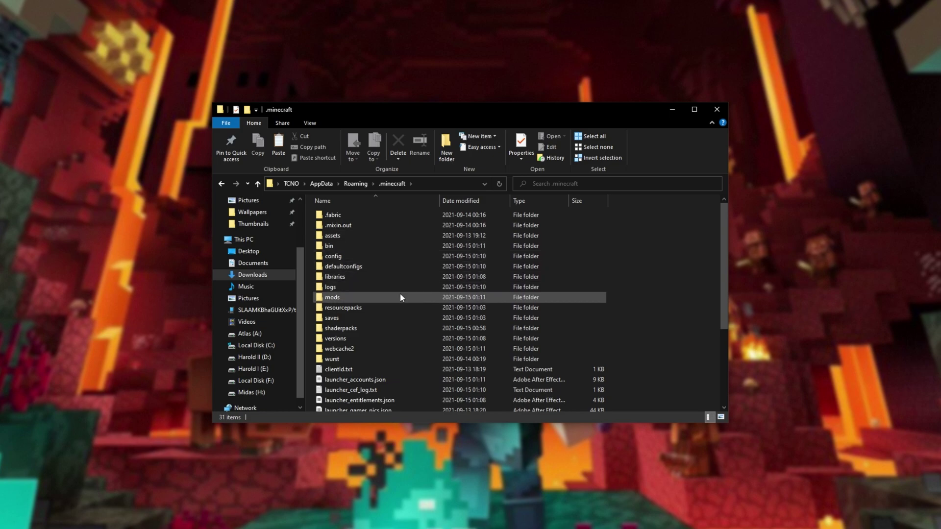
{"action": "left_click", "coordinate": [399, 297]}
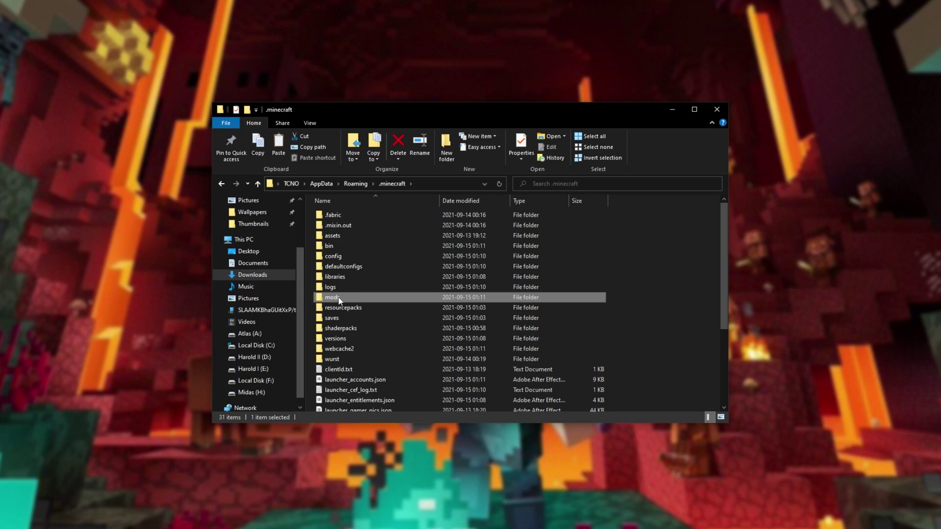
{"action": "double_click", "coordinate": [351, 297]}
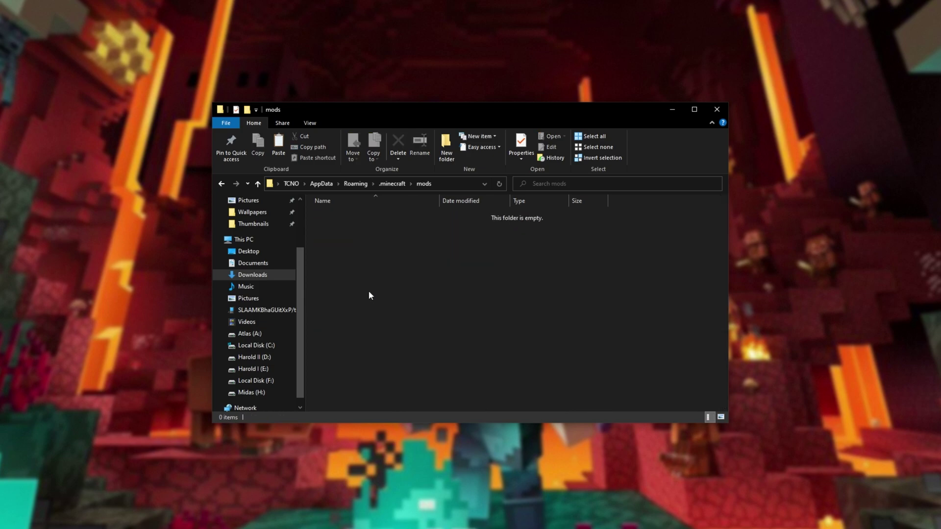
{"action": "key", "text": "ctrl+v"}
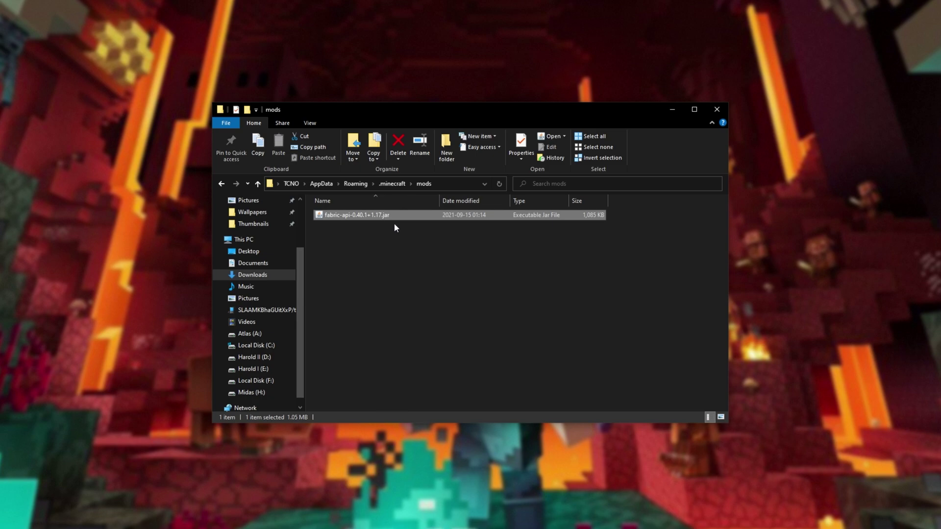
{"action": "left_click", "coordinate": [412, 227]}
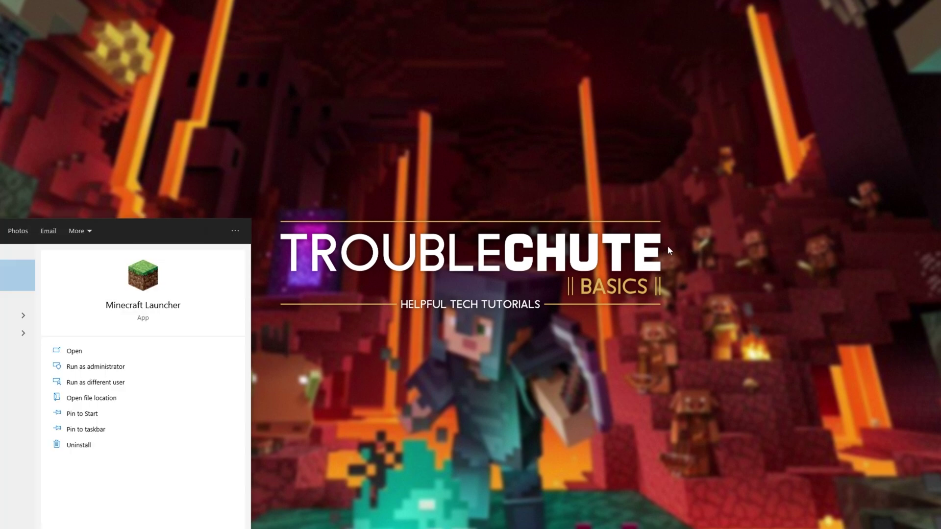
Start the Minecraft Launcher and check the Java Edition installation list for the fabric-loader-1.17.1 profile
{"action": "key", "text": "Return"}
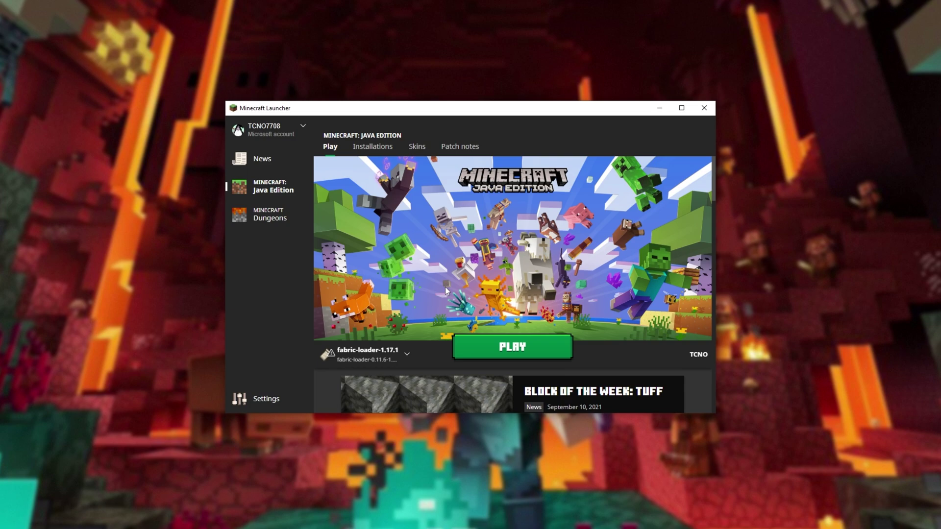
{"action": "left_click", "coordinate": [344, 354]}
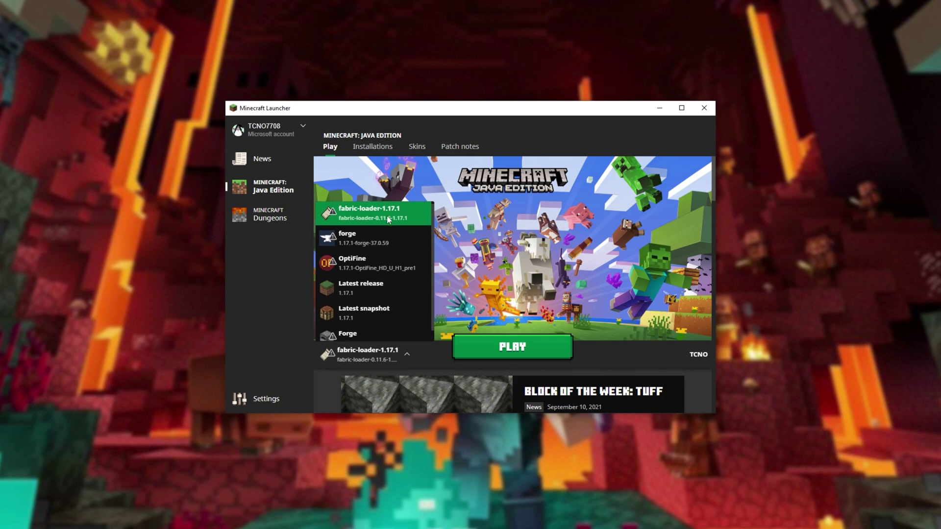
{"action": "left_click", "coordinate": [383, 195]}
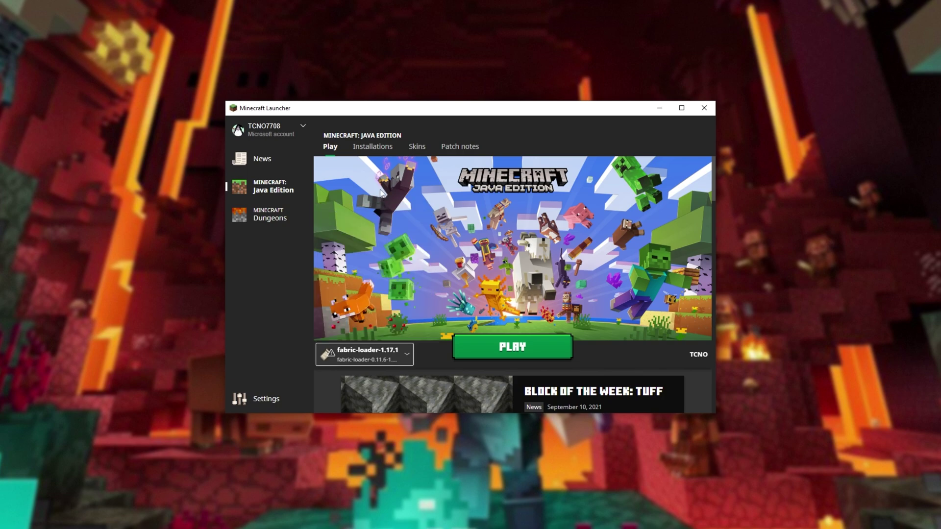
Create a new launcher installation named Fabric using the version release fabric-loader-0.11.6-1.17.1
{"action": "left_click", "coordinate": [372, 148]}
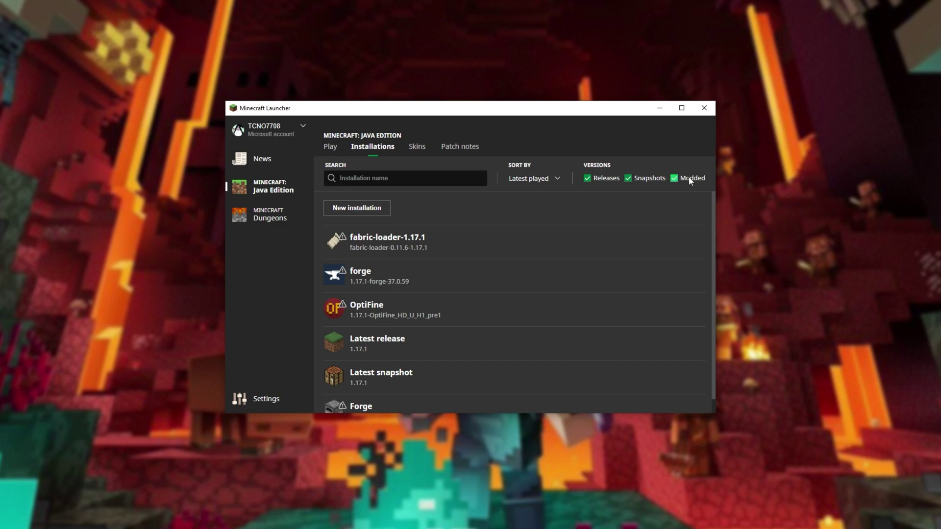
{"action": "left_click", "coordinate": [380, 208]}
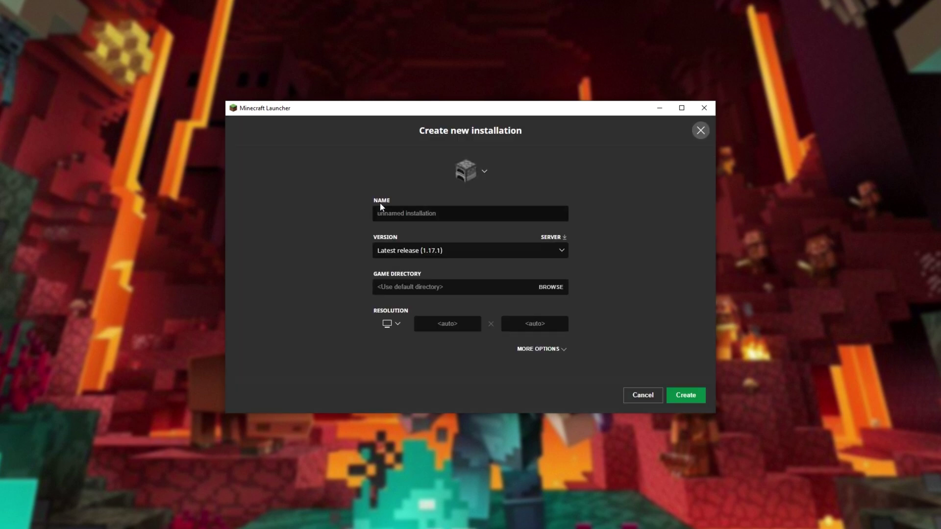
{"action": "left_click", "coordinate": [381, 209]}
{"action": "type", "text": "Fabric"}
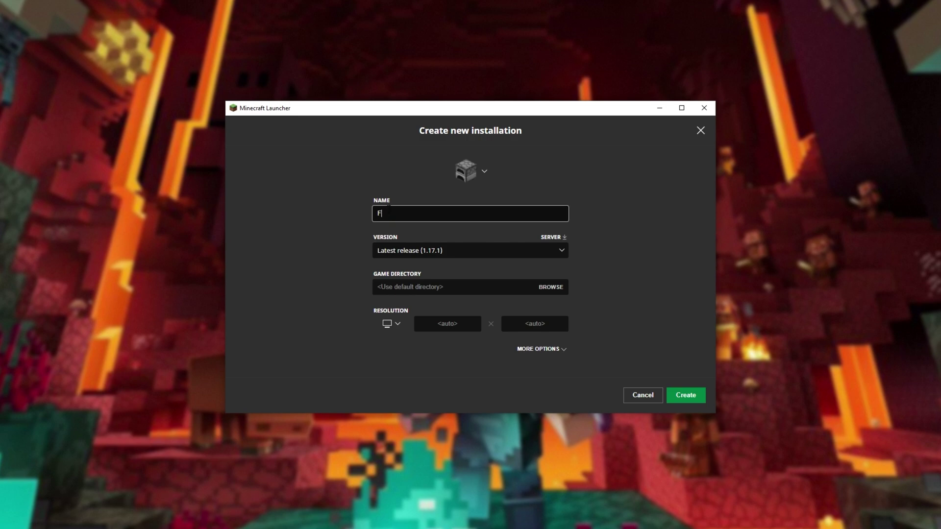
{"action": "left_click", "coordinate": [430, 251]}
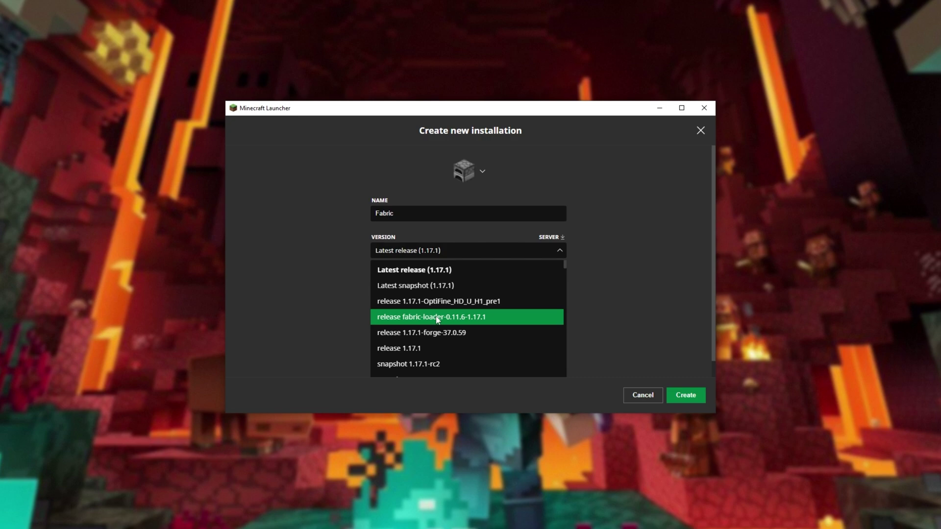
{"action": "left_click", "coordinate": [483, 318]}
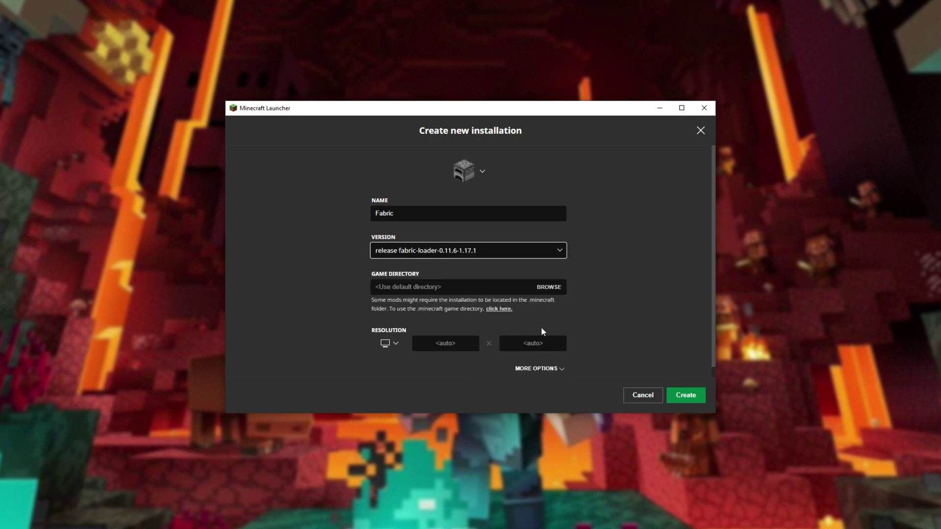
{"action": "left_click", "coordinate": [684, 397]}
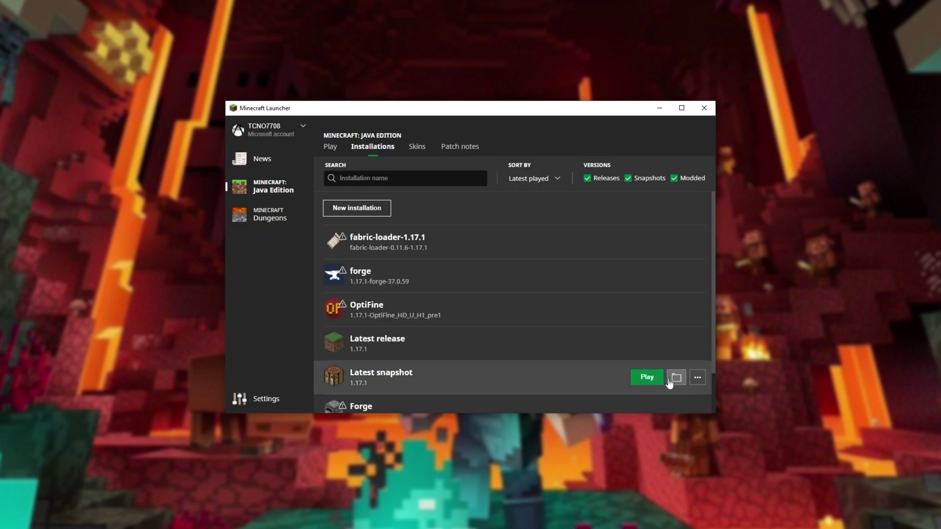
{"action": "scroll", "coordinate": [348, 386], "scroll_direction": "down", "scroll_amount": 2}
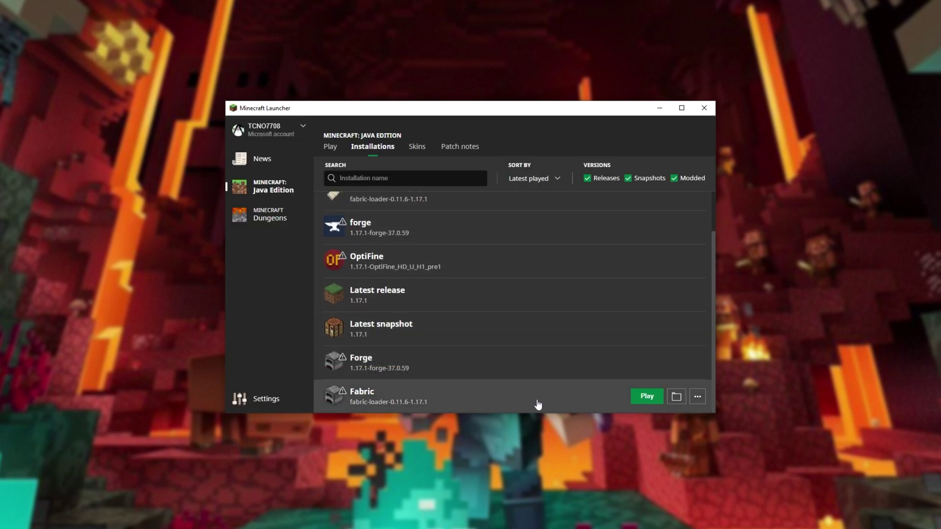
Launch Minecraft with the fabric-loader-1.17.1 installation and close the game at its title screen
{"action": "left_click", "coordinate": [333, 156]}
{"action": "left_click", "coordinate": [374, 357]}
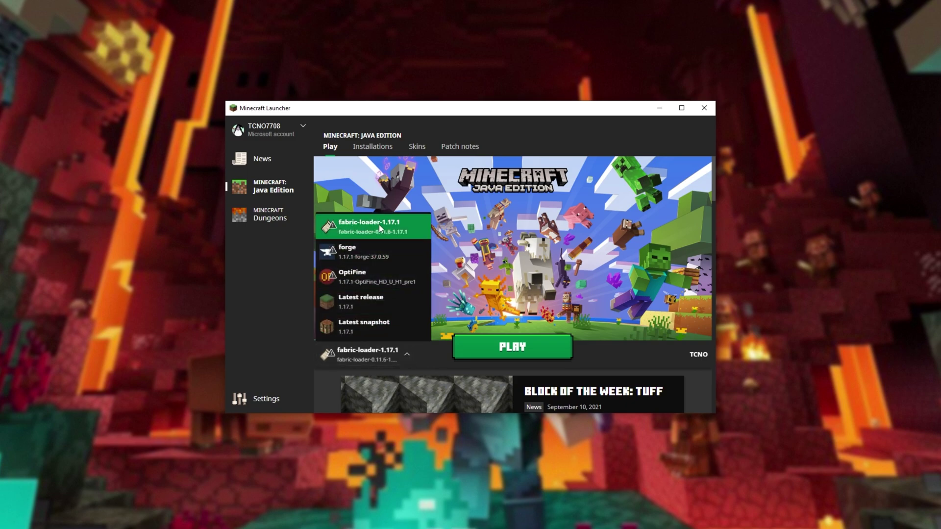
{"action": "left_click", "coordinate": [403, 229]}
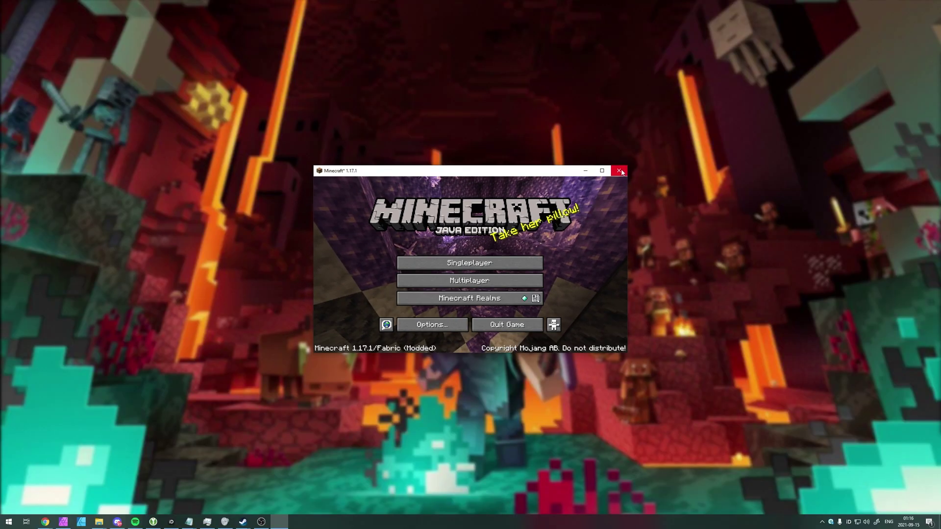
{"action": "key", "text": "alt+F4"}
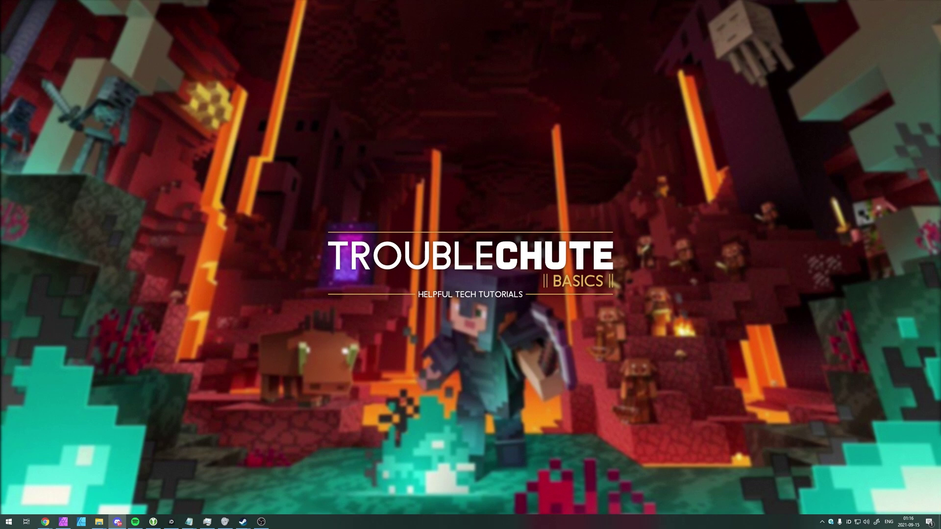